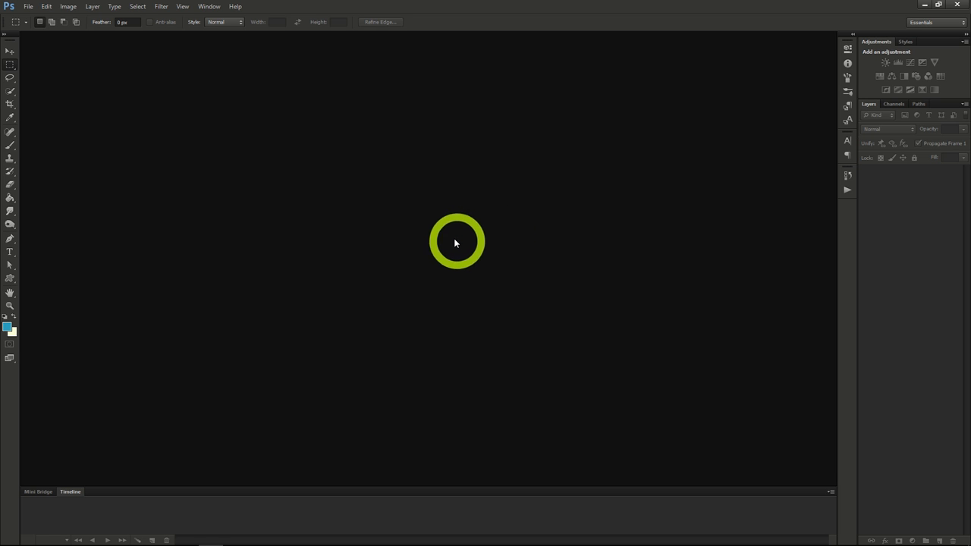
Create a new document 970 pixels wide and 90 pixels high with a transparent background.
click(28, 7)
click(31, 17)
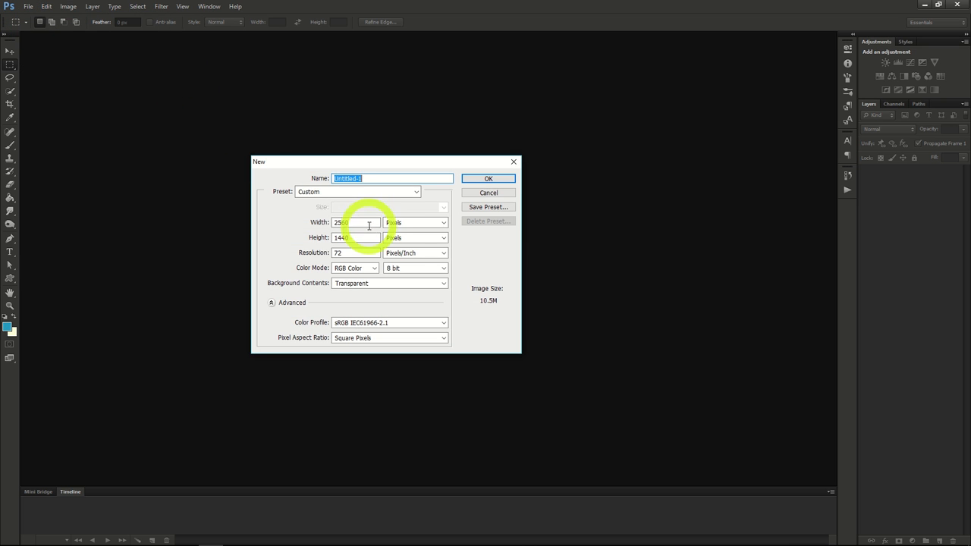
drag(354, 222, 290, 215)
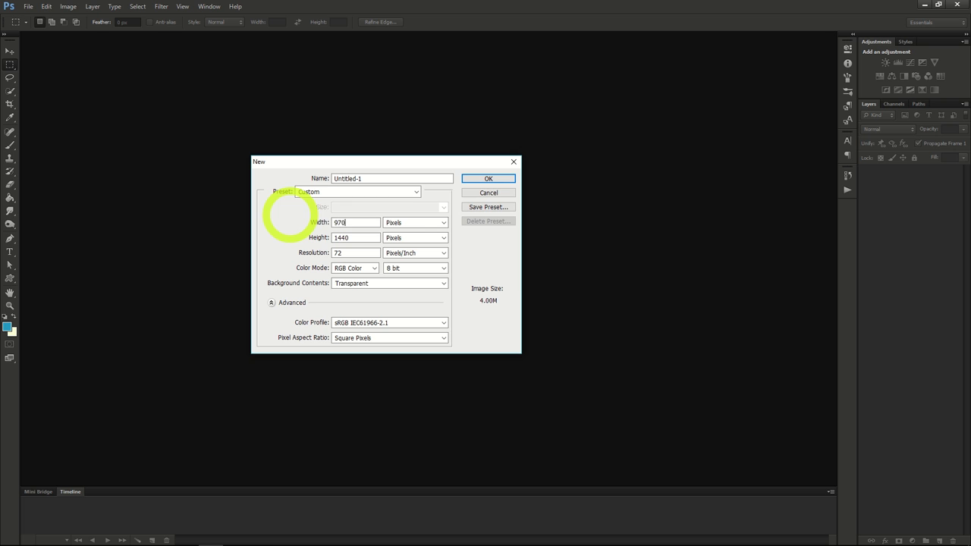
drag(377, 237, 306, 242)
text(90)
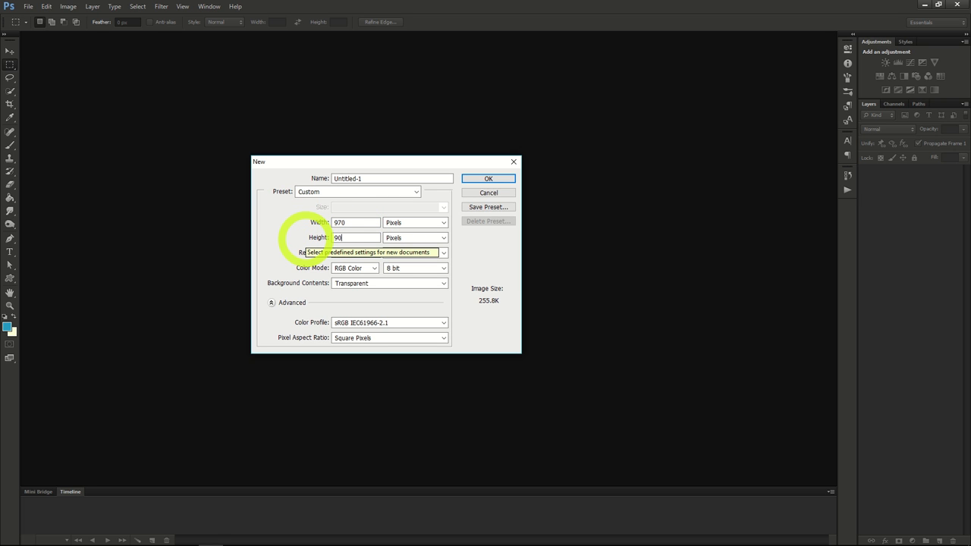
click(357, 238)
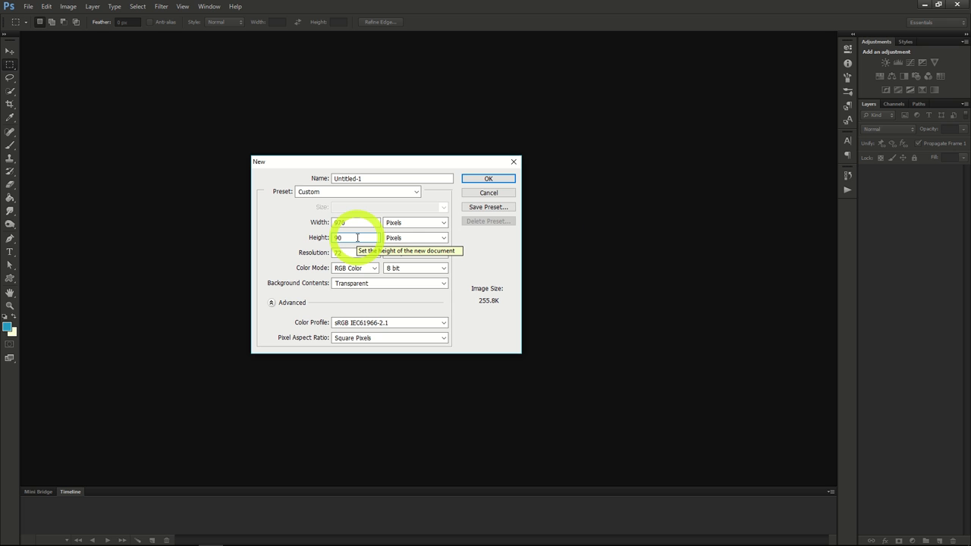
click(473, 177)
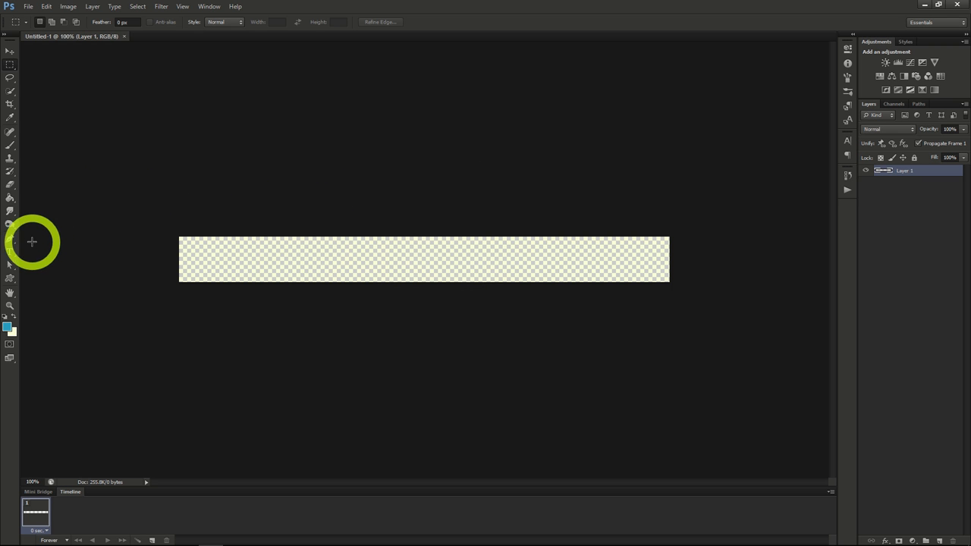
Swap the foreground and background colours and fill the banner's empty layer with the pale cream colour.
click(10, 198)
click(13, 316)
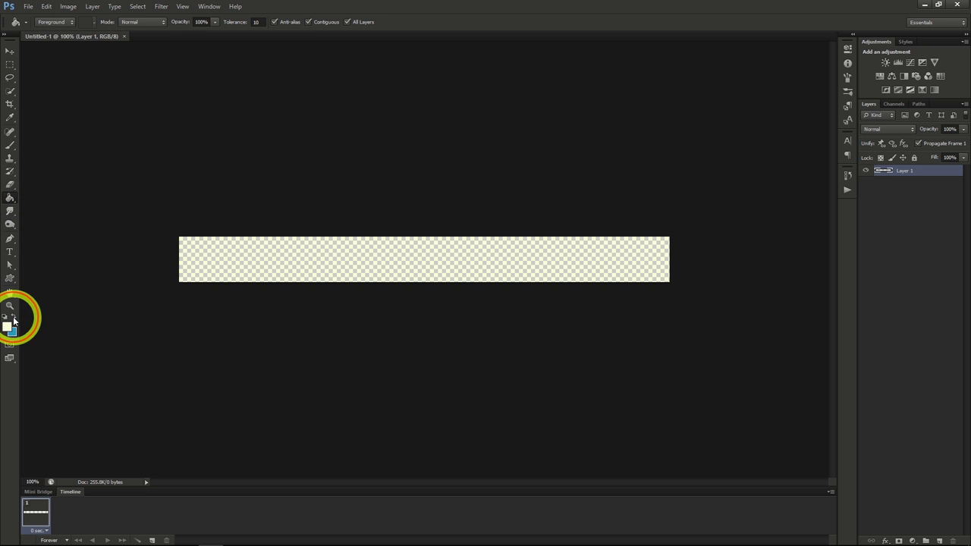
click(213, 257)
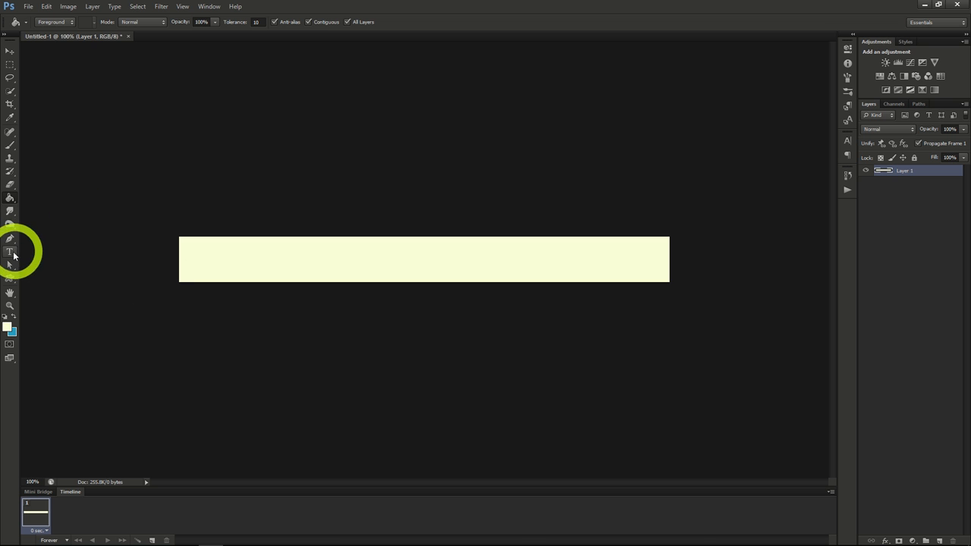
Add the text "10 Apples for 3.99" to the banner in black Segoe Script at 55.12 pt.
click(11, 253)
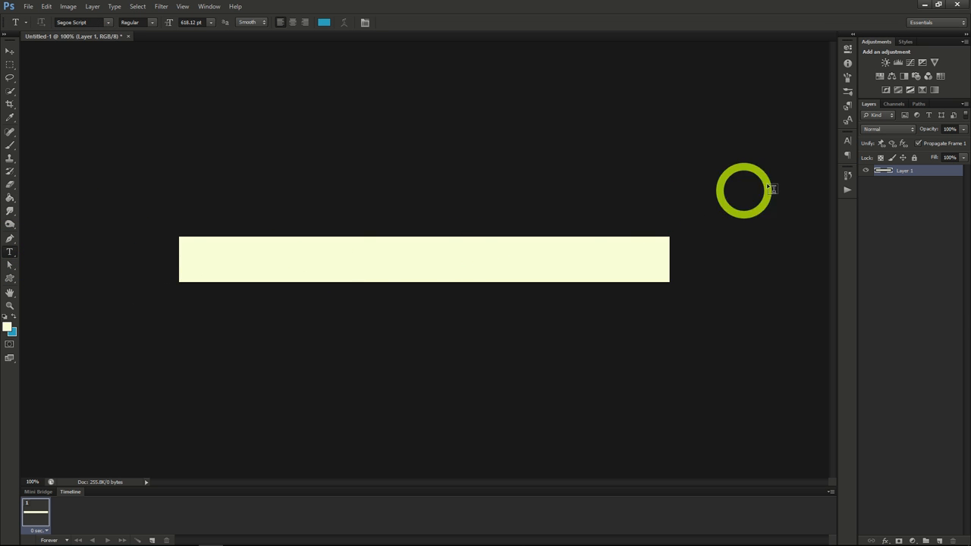
click(847, 140)
click(809, 199)
drag(751, 190, 772, 256)
click(849, 81)
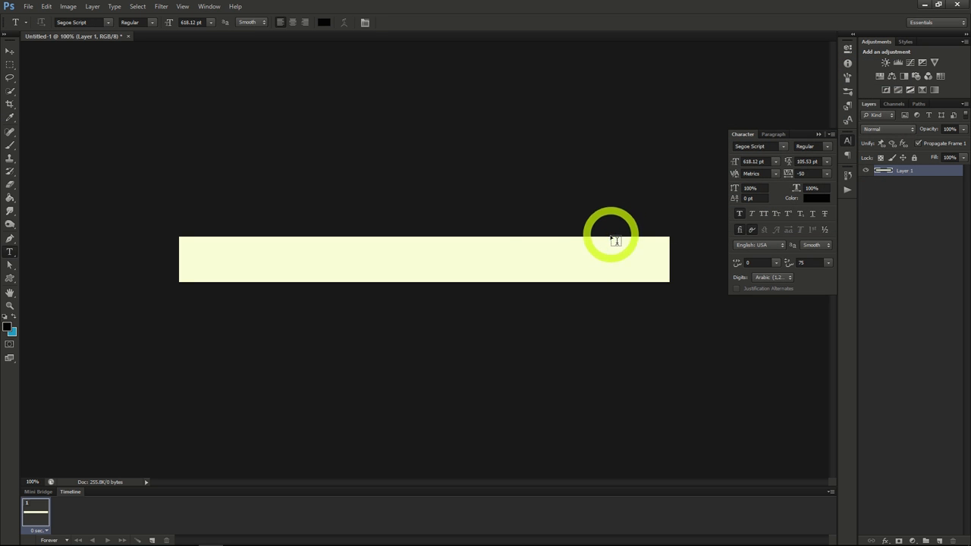
click(354, 221)
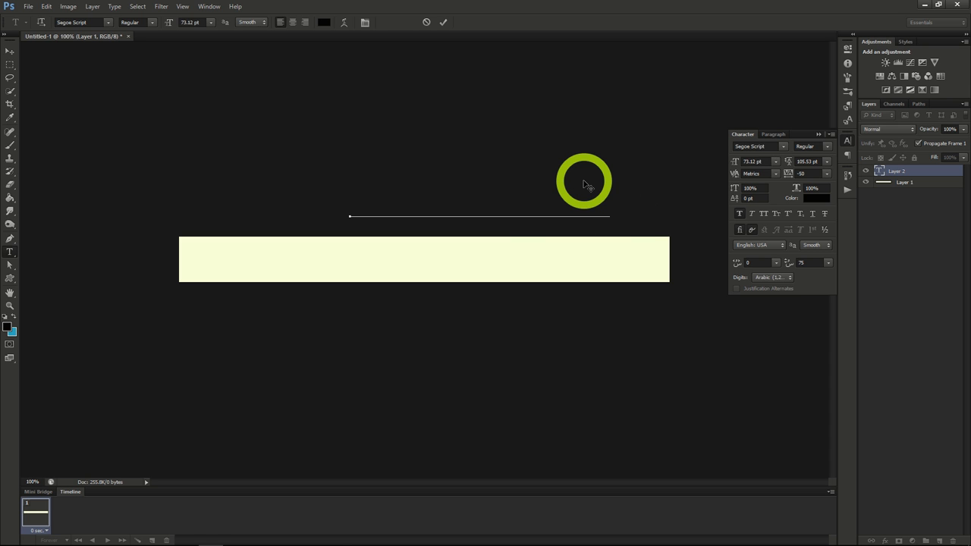
drag(535, 167, 470, 220)
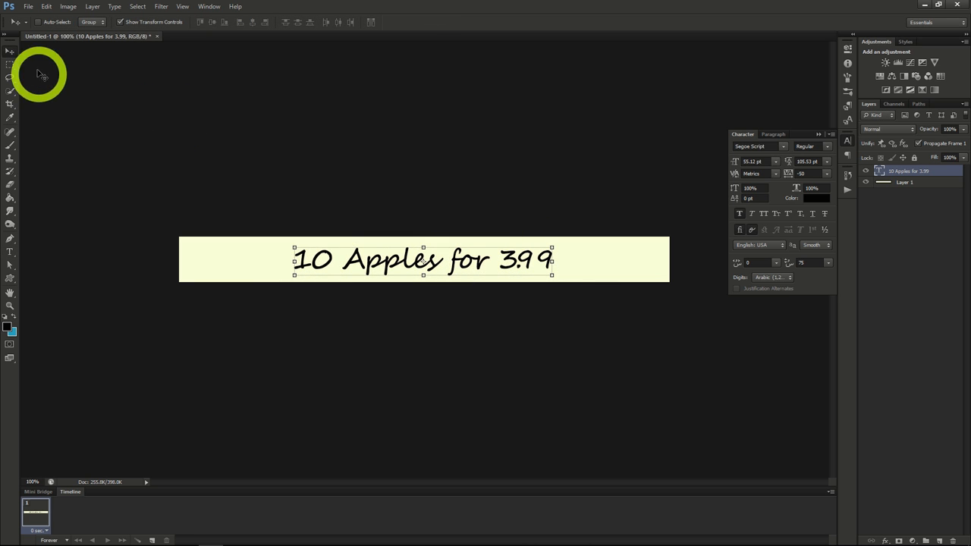
Select the whole canvas and centre the "10 Apples for 3.99" text horizontally in it.
click(137, 6)
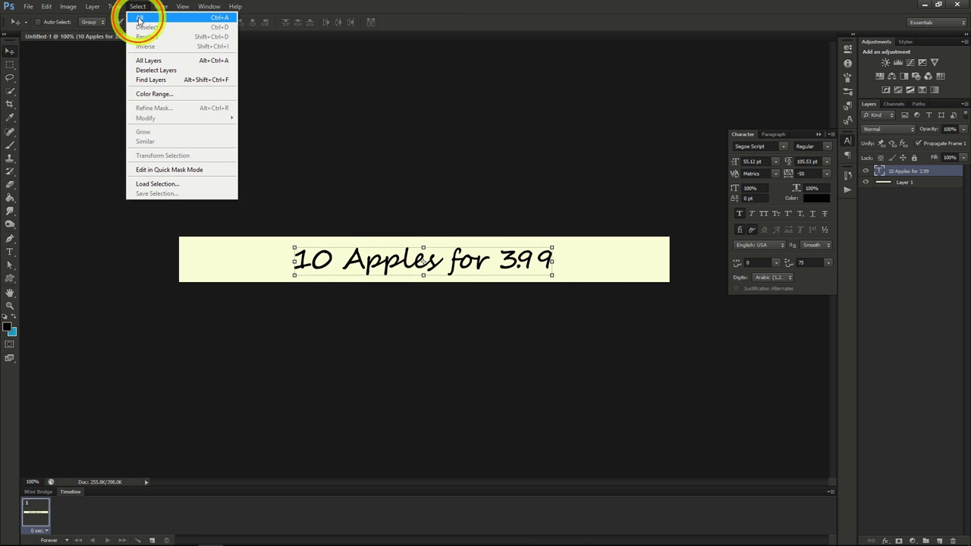
click(139, 18)
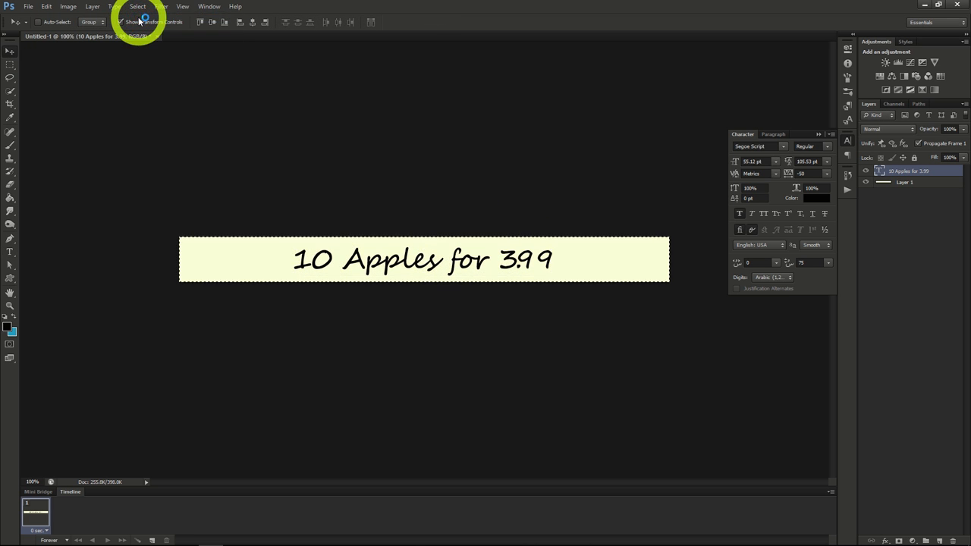
click(252, 22)
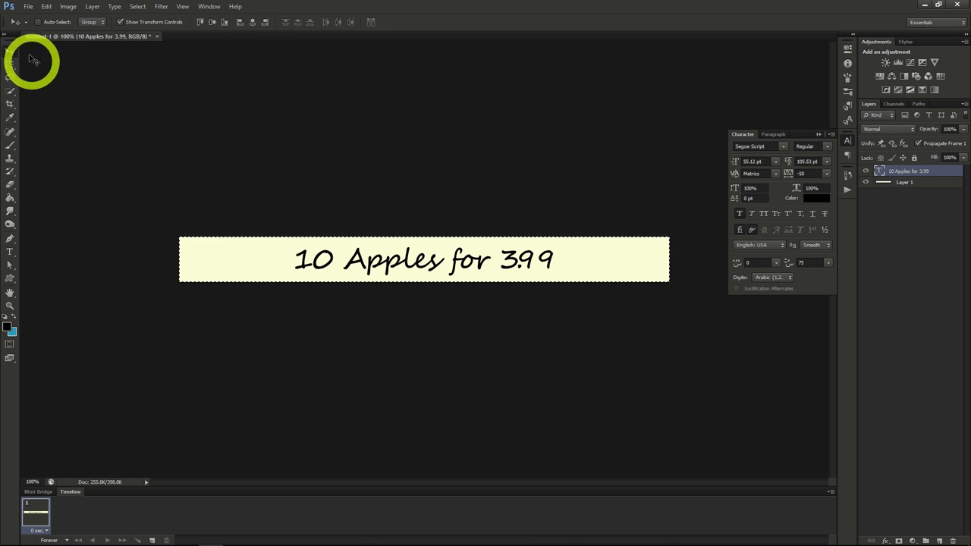
Open the apple photo redrome_300.jpg and copy the entire image.
key(ctrl+o)
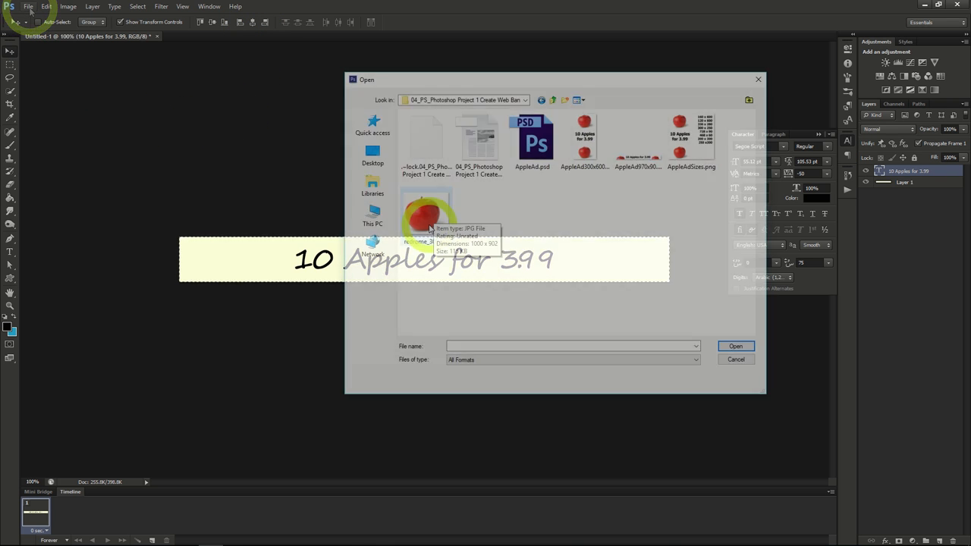
double_click(425, 220)
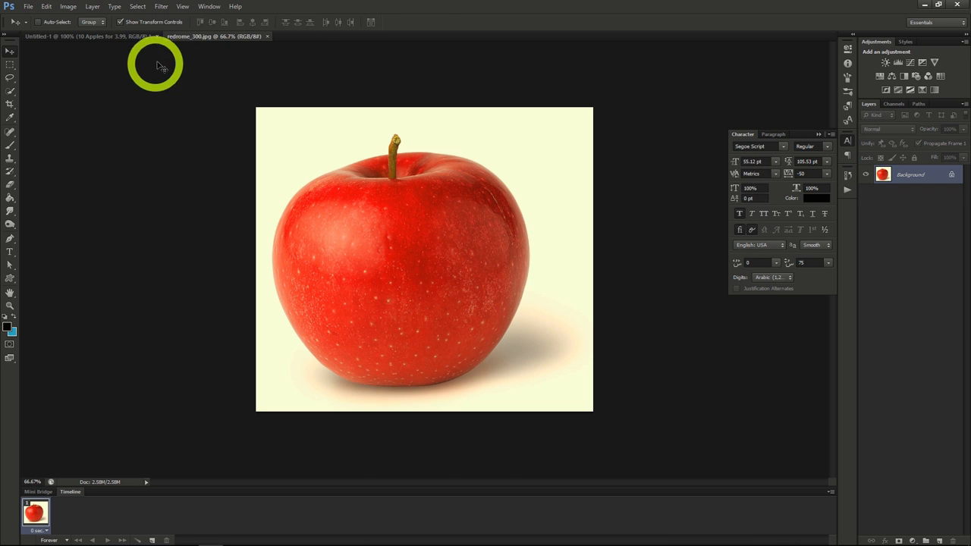
click(137, 6)
click(141, 21)
click(47, 7)
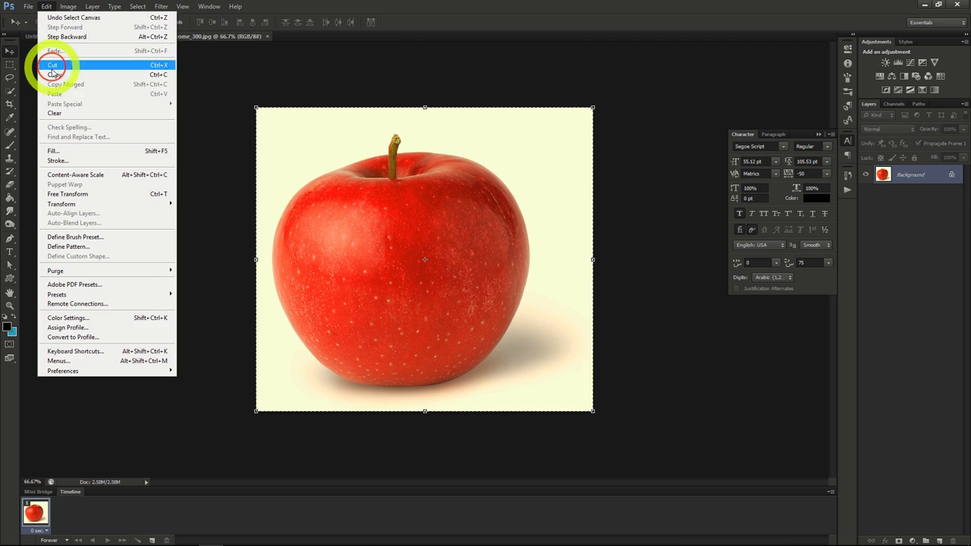
click(56, 76)
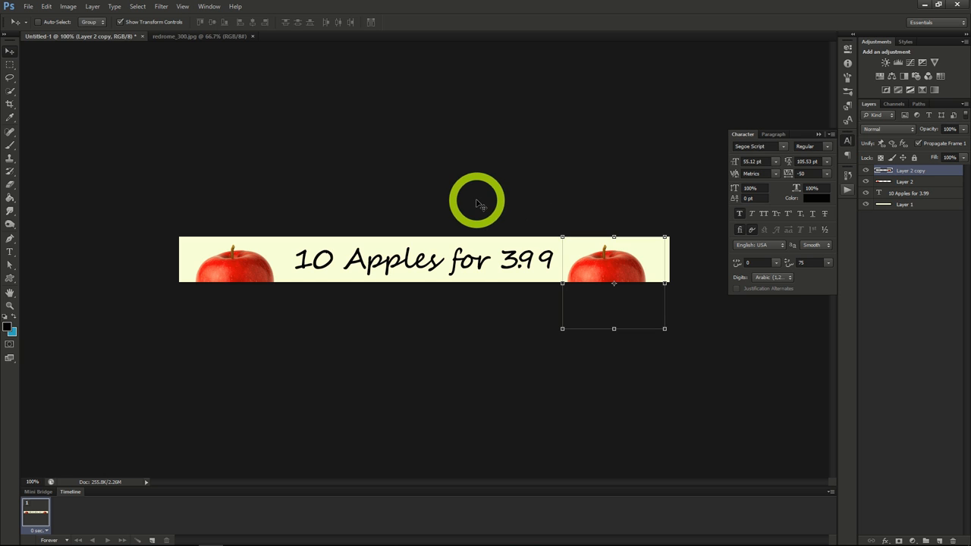
Save the banner as the Photoshop file appleAd1.psd with Maximize Compatibility enabled.
click(28, 6)
click(45, 128)
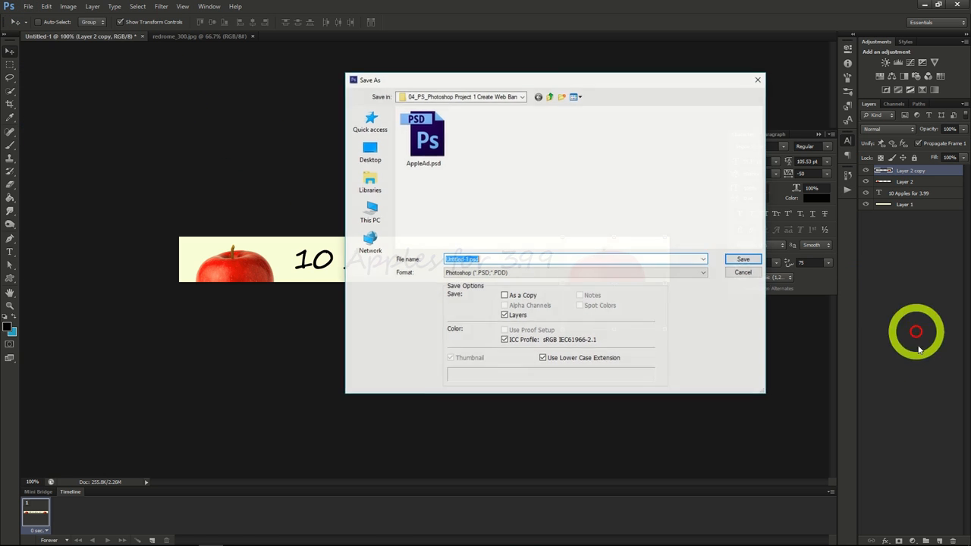
text(appleAd)
key(Return)
key(Return)
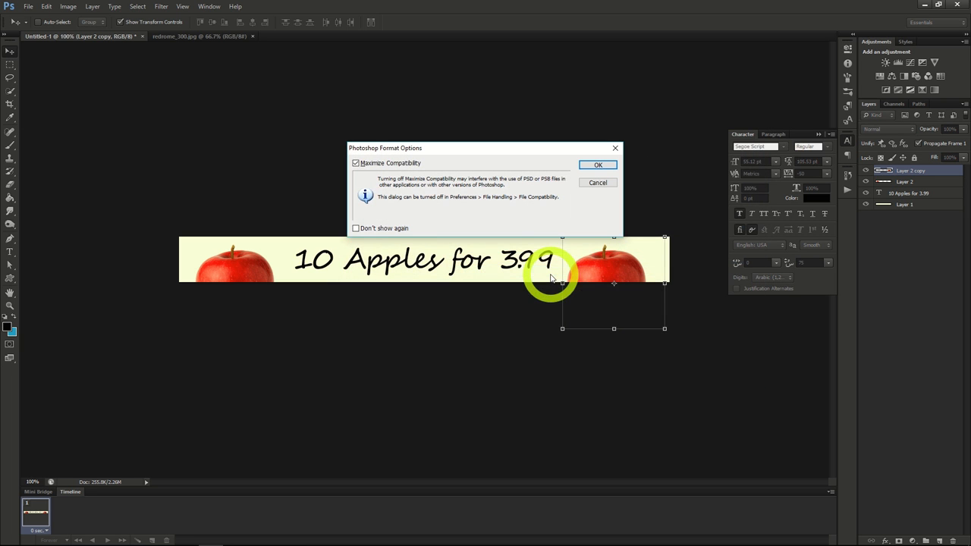
click(597, 165)
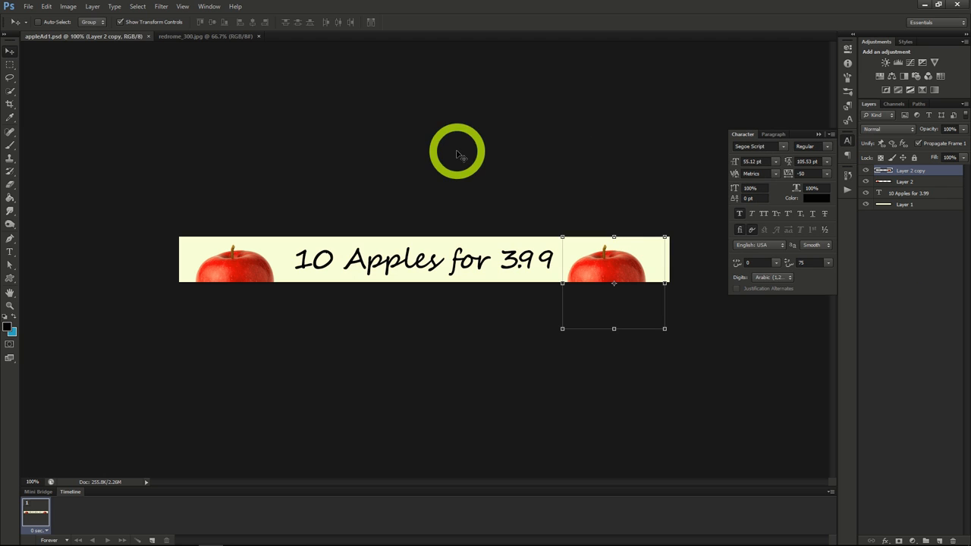
Resize the banner's canvas to 300 pixels wide by 600 pixels high, anchored at the centre.
click(70, 6)
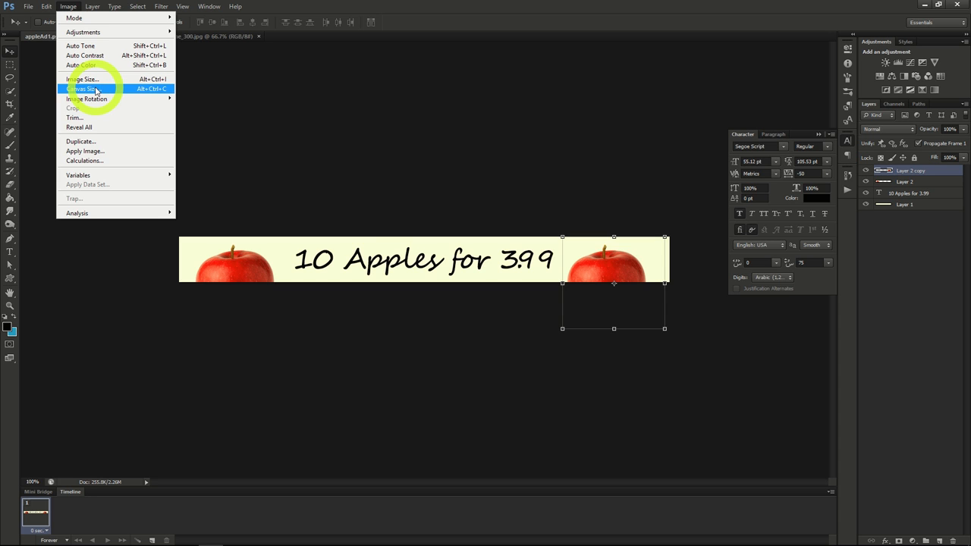
click(95, 89)
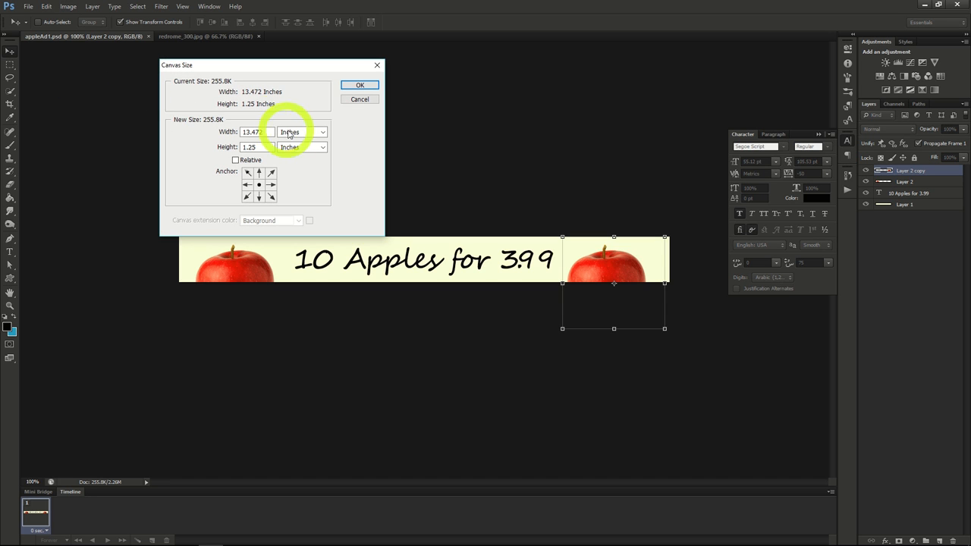
click(283, 132)
click(295, 151)
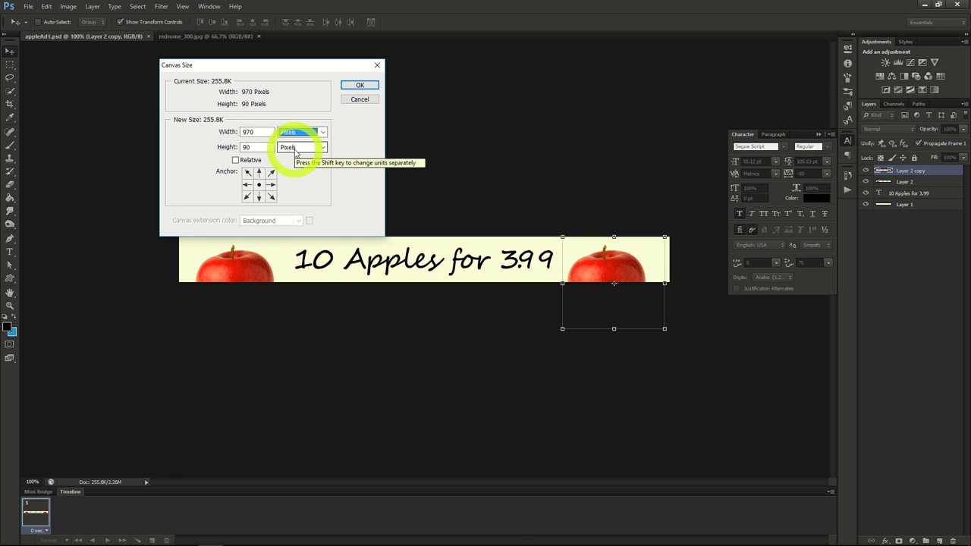
drag(255, 131, 208, 128)
text(300)
key(Tab)
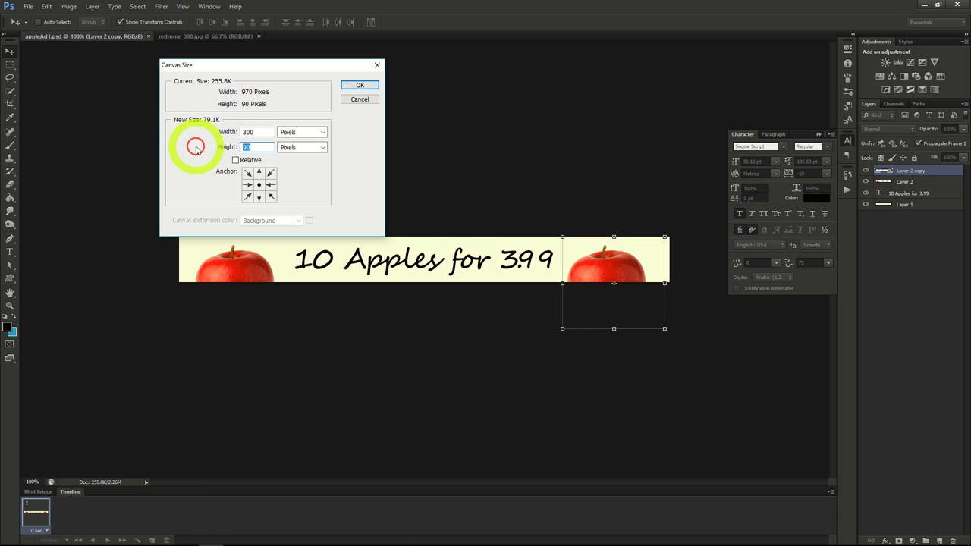
text(600)
click(358, 86)
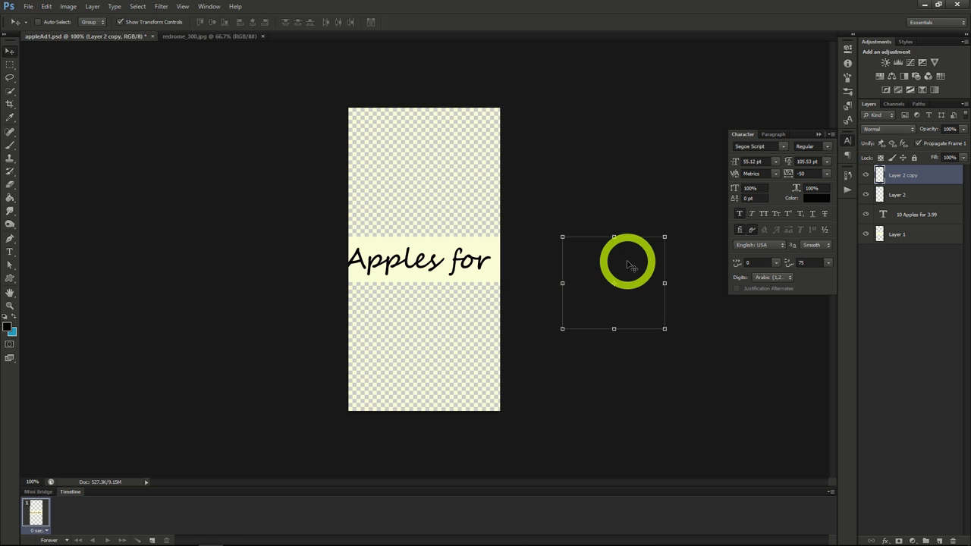
Move the Layer 2 copy apple below the text and the Layer 2 apple above it.
drag(628, 263, 451, 347)
click(888, 196)
drag(262, 261, 449, 133)
Fill the transparent areas above and below the text on Layer 2 with pale cream using the Paint Bucket.
key(g)
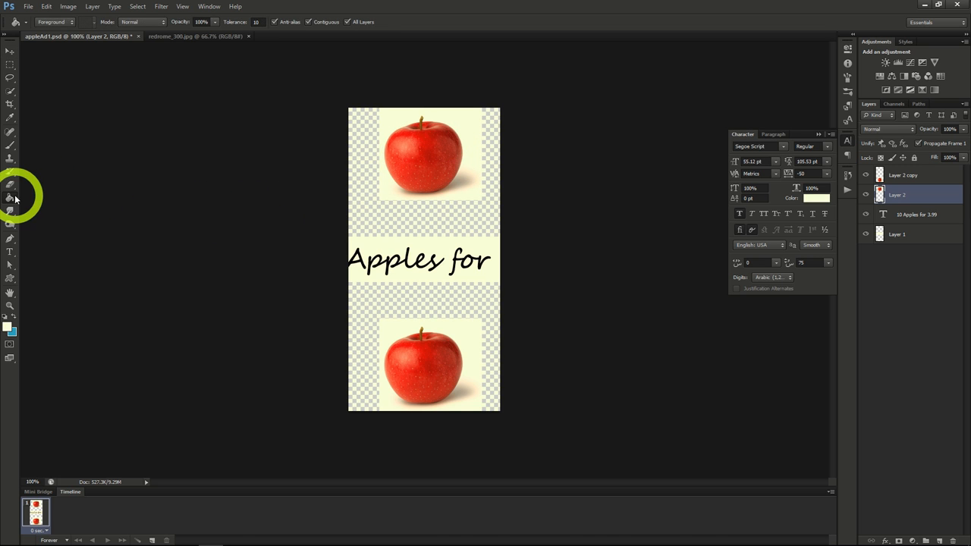
click(414, 231)
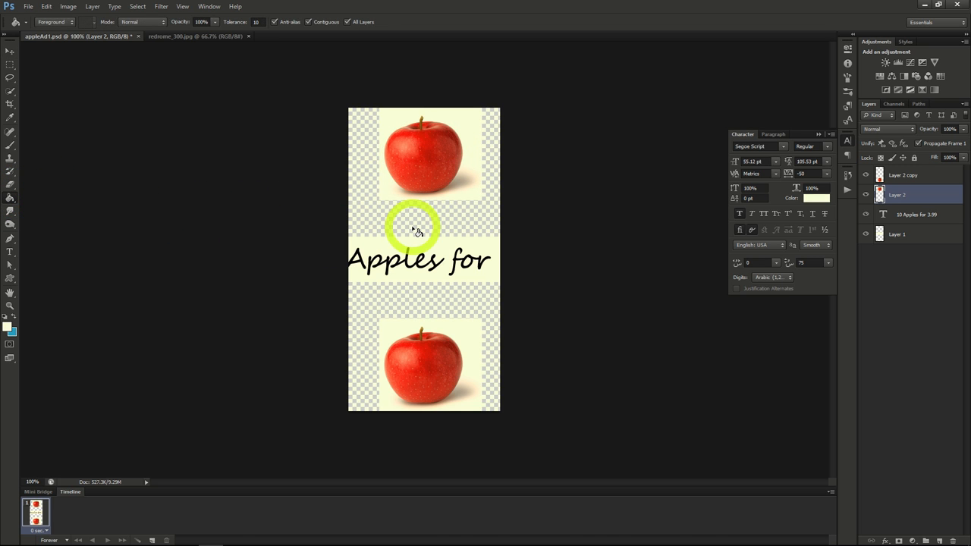
click(415, 303)
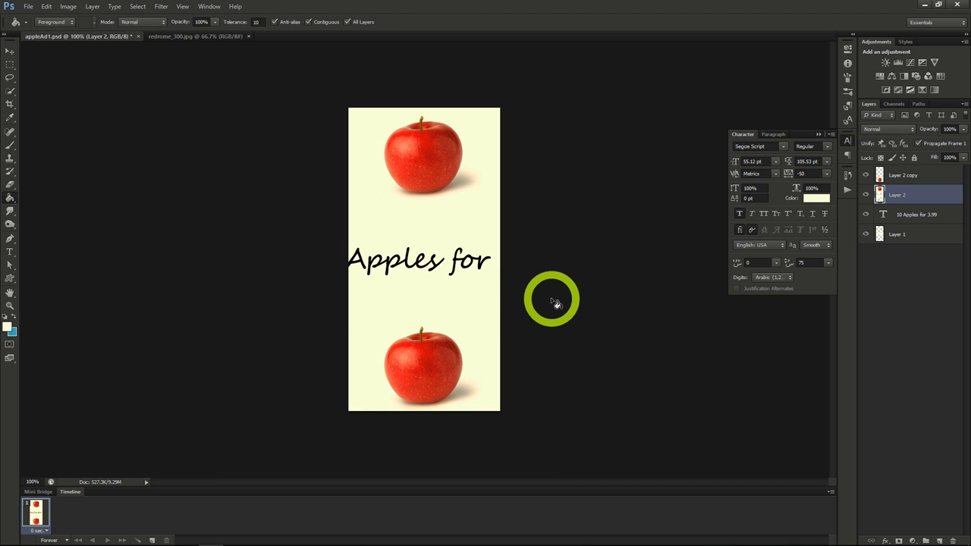
Fill the background on Layer 1 with the same pale cream colour.
click(901, 235)
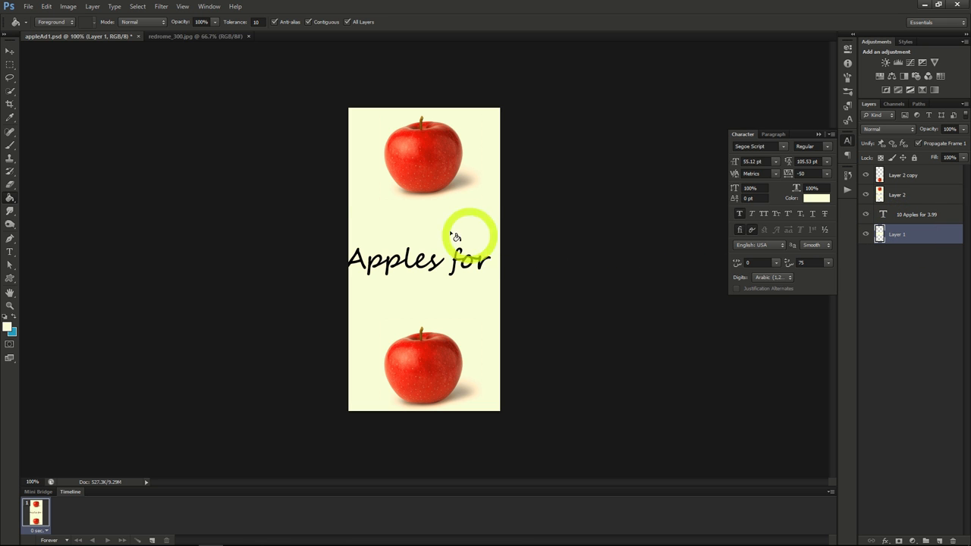
click(407, 221)
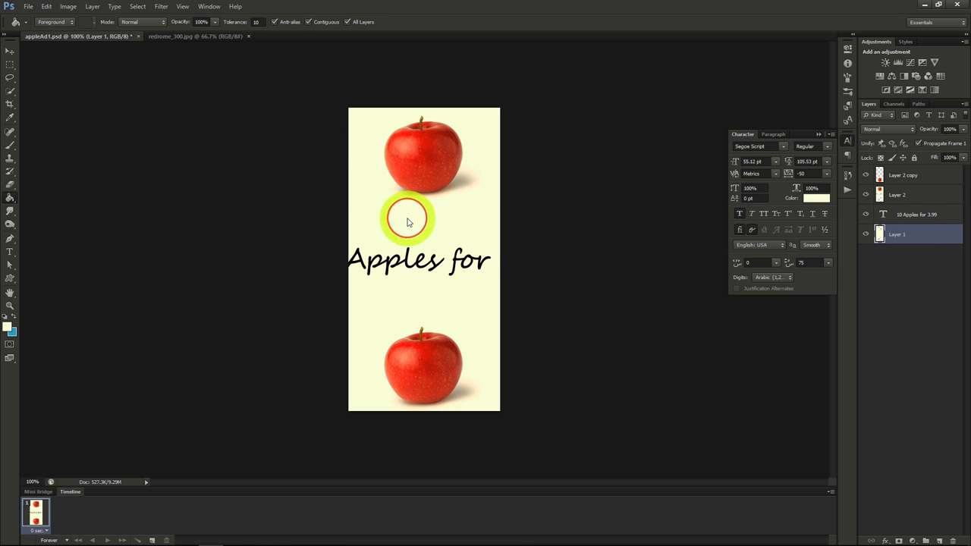
click(368, 172)
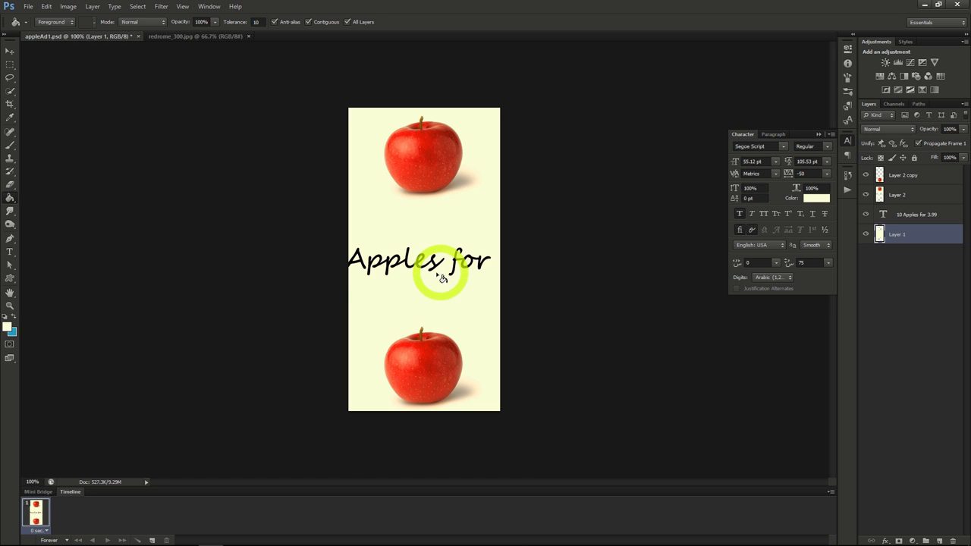
Split the "10 Apples for 3.99" text into two lines with a line break before "for".
click(10, 251)
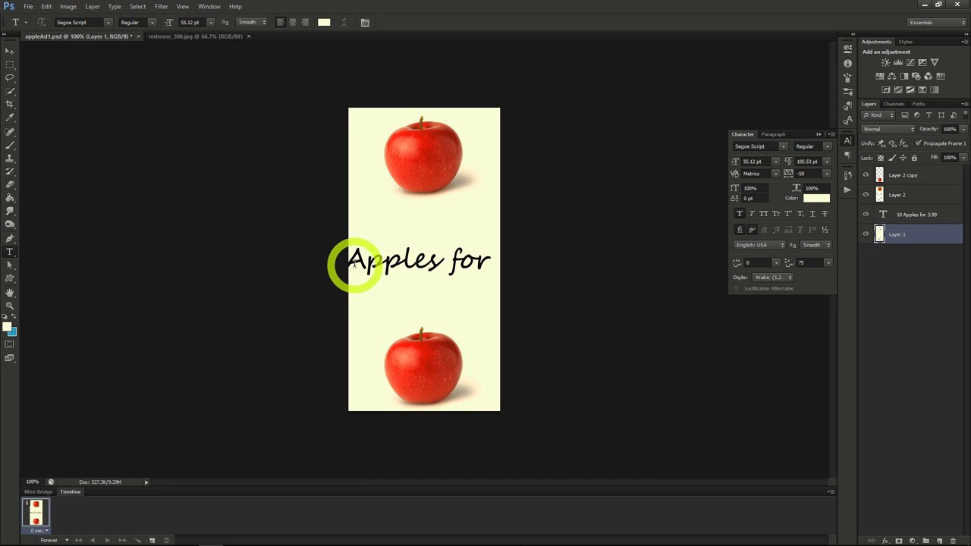
click(354, 265)
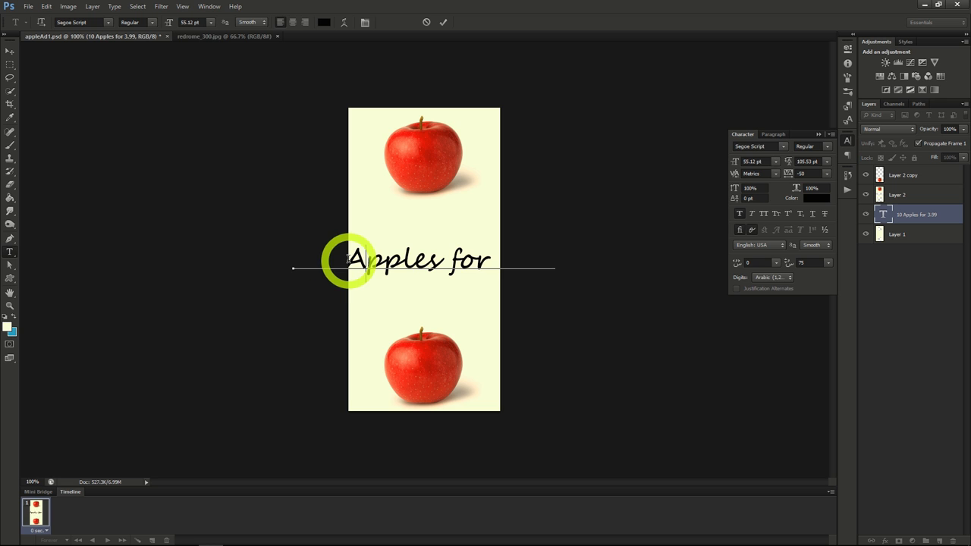
click(345, 259)
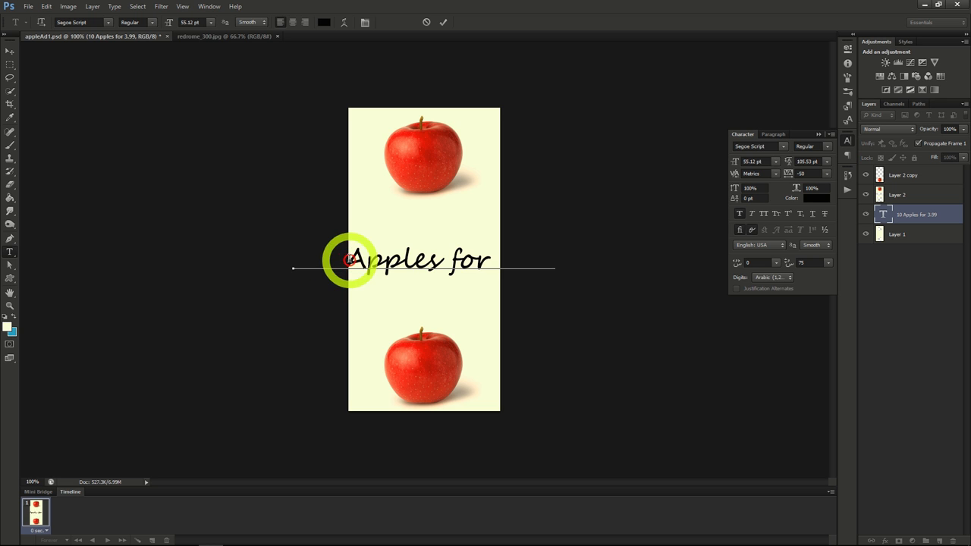
click(454, 256)
key(Return)
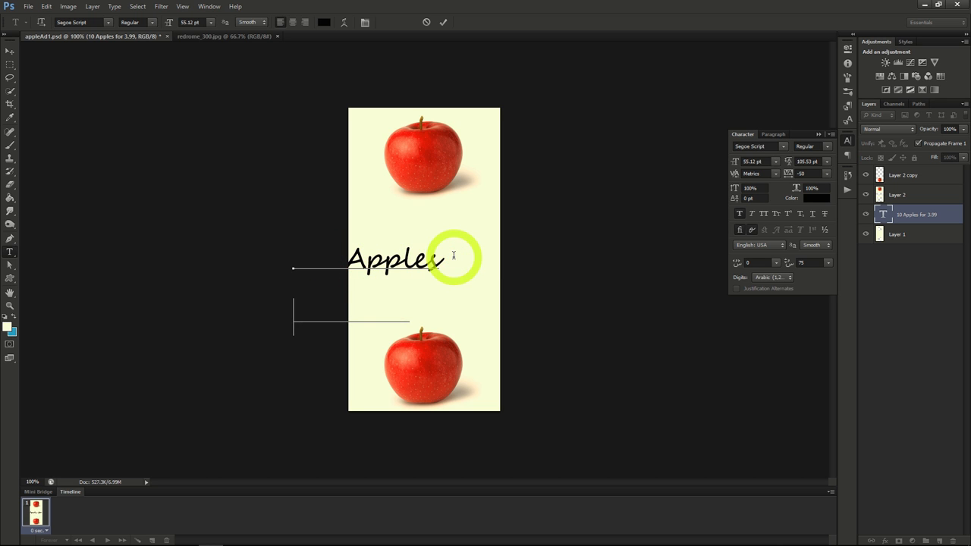
Move the two-line text fully into the space between the apples and place its layer above Layer 2 copy.
click(10, 51)
drag(496, 281, 554, 250)
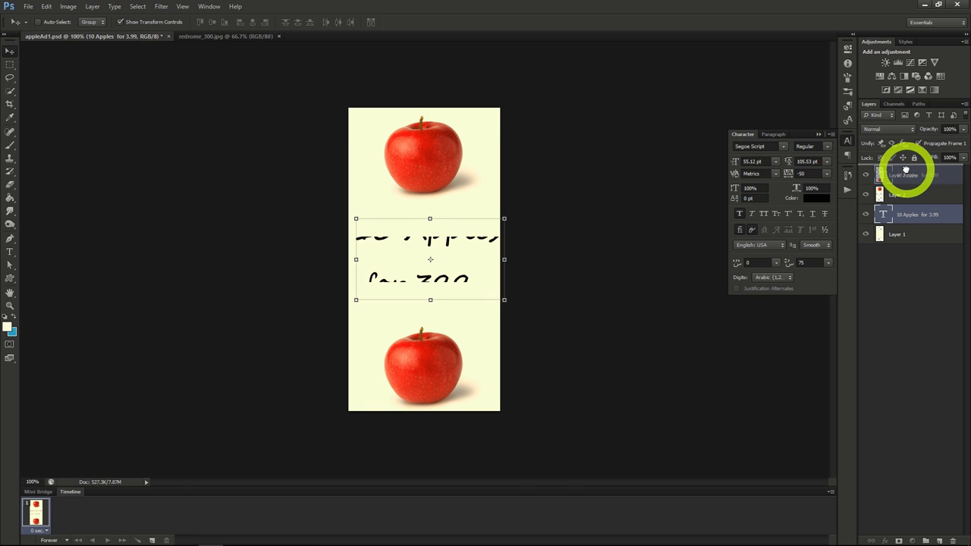
drag(905, 168, 906, 165)
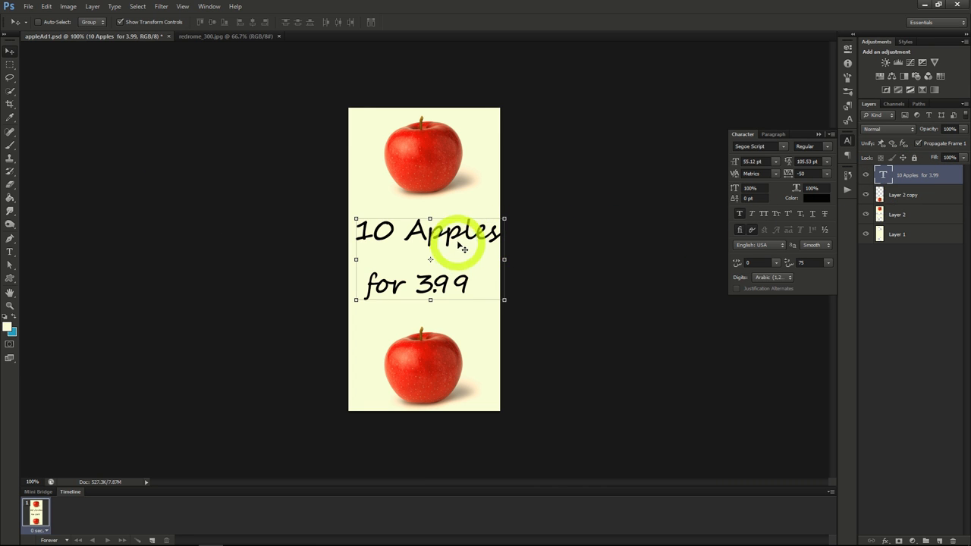
drag(460, 239, 456, 245)
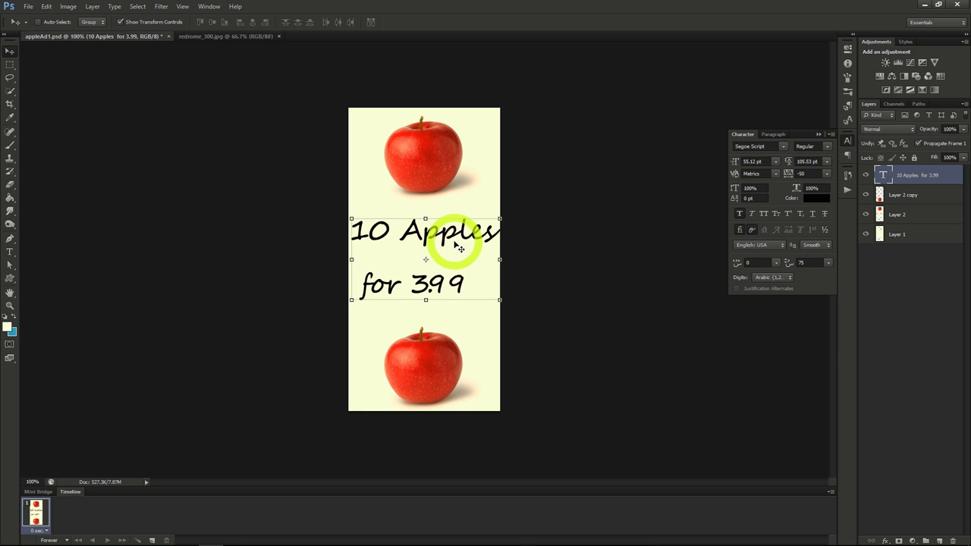
Centre-align the two-line text between the apples and set its font size to 44.12 pt with 52.53 pt leading.
click(775, 135)
click(755, 149)
drag(474, 271, 547, 262)
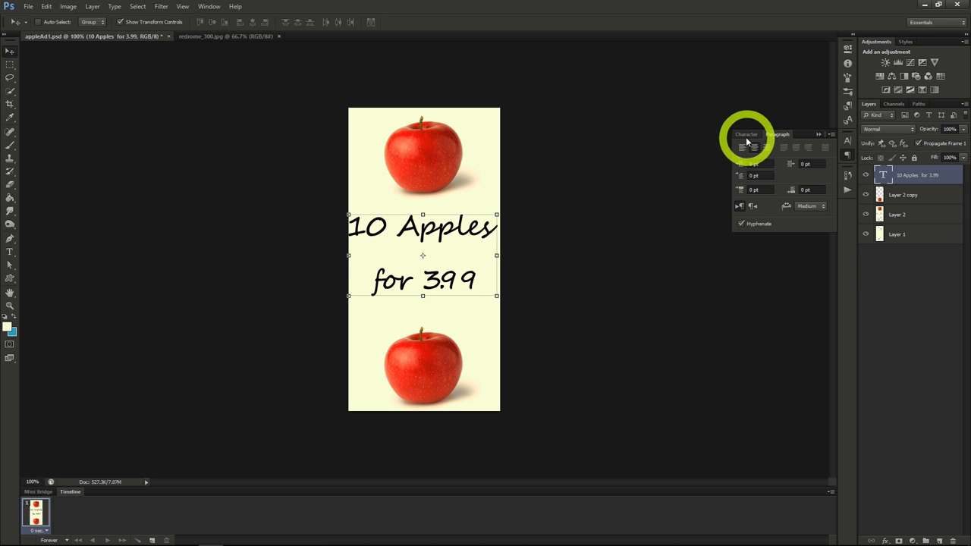
click(746, 137)
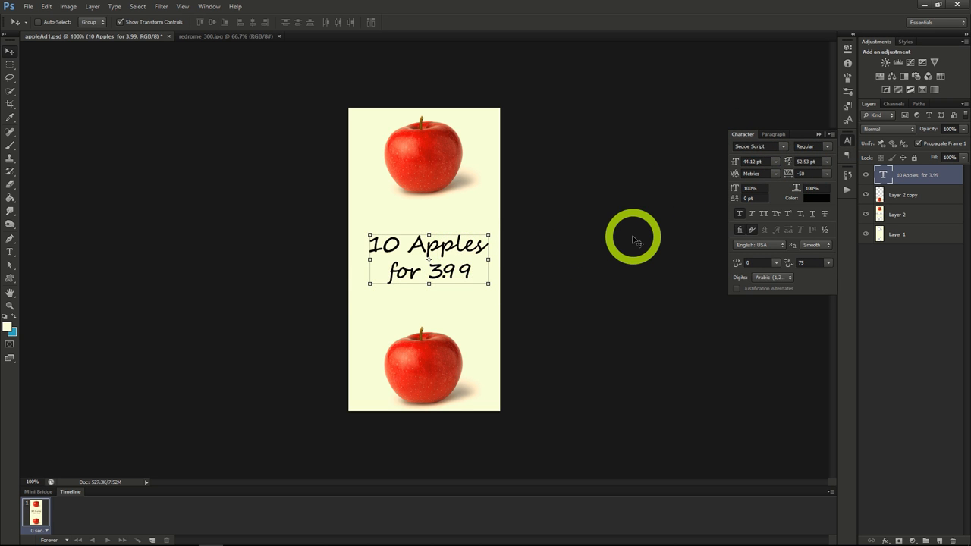